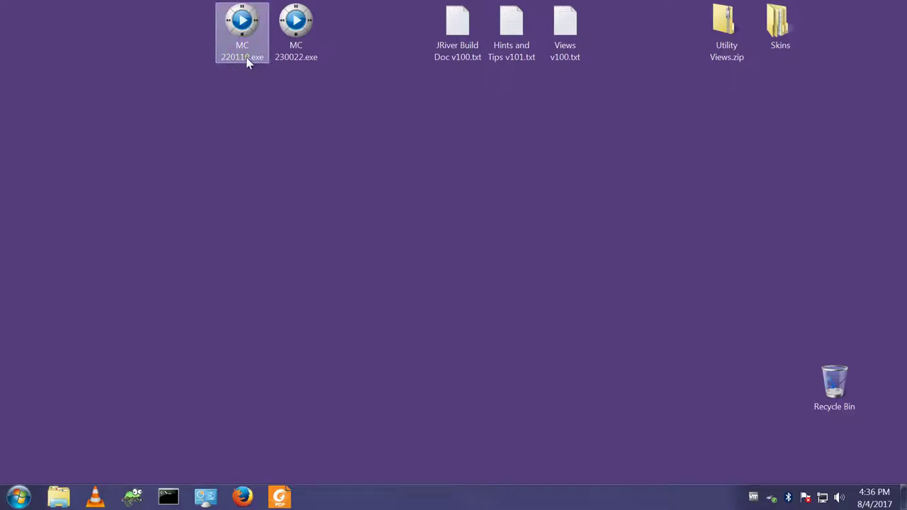
# - Run the MC 220110.exe installer from the desktop and authorise it with the second administrator account's password
pyautogui.moveTo(222, 53)
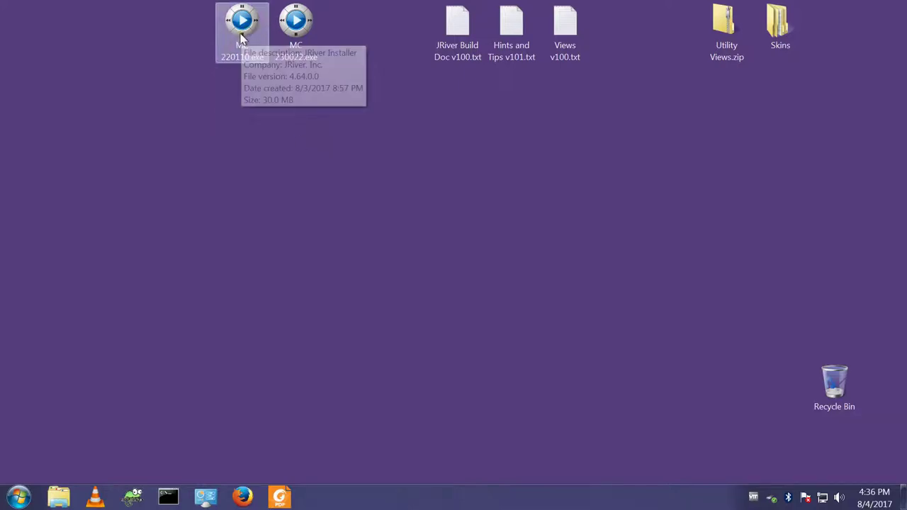
pyautogui.doubleClick(241, 39)
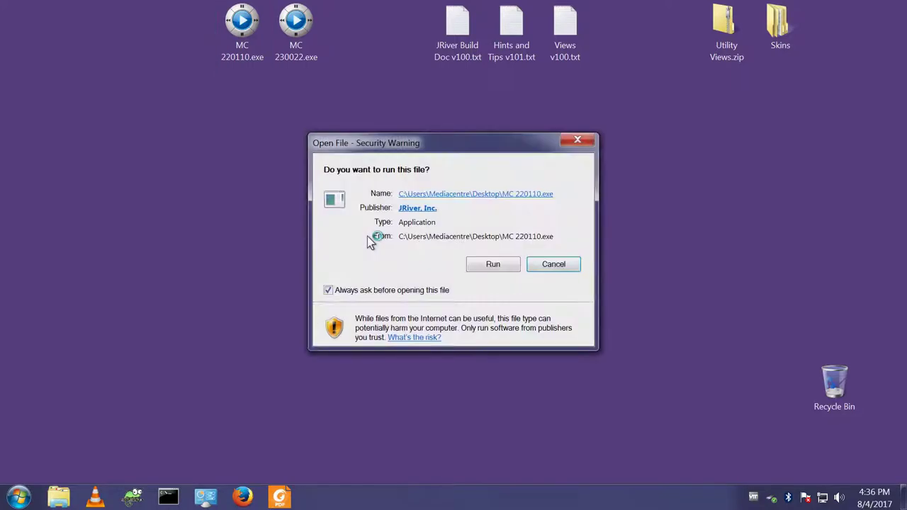
pyautogui.click(500, 264)
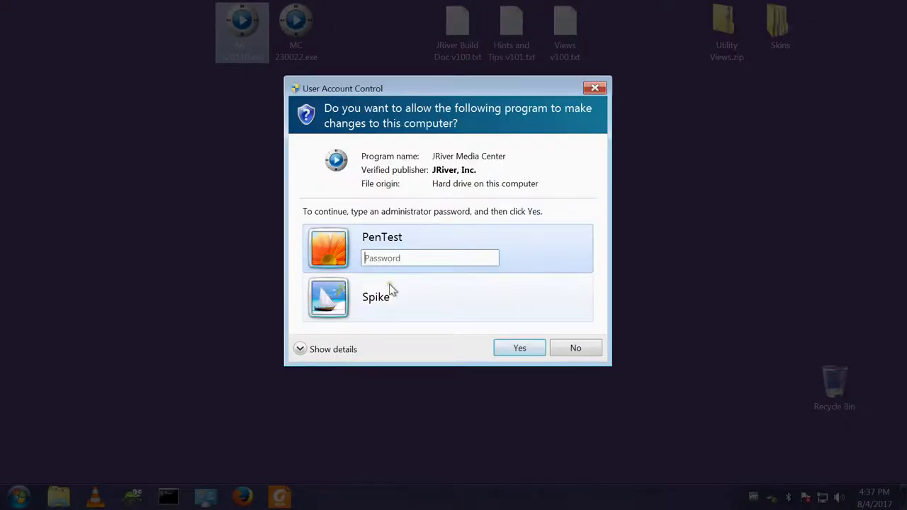
pyautogui.click(389, 307)
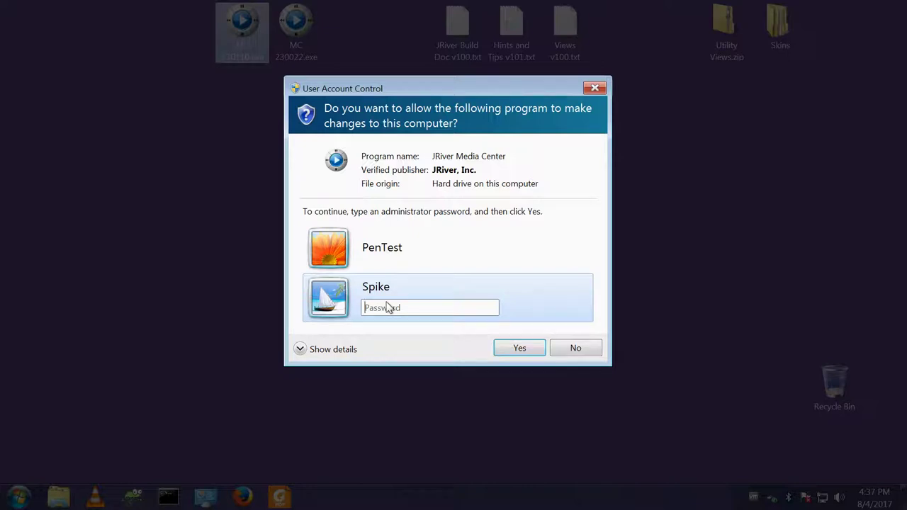
pyautogui.write('**********')
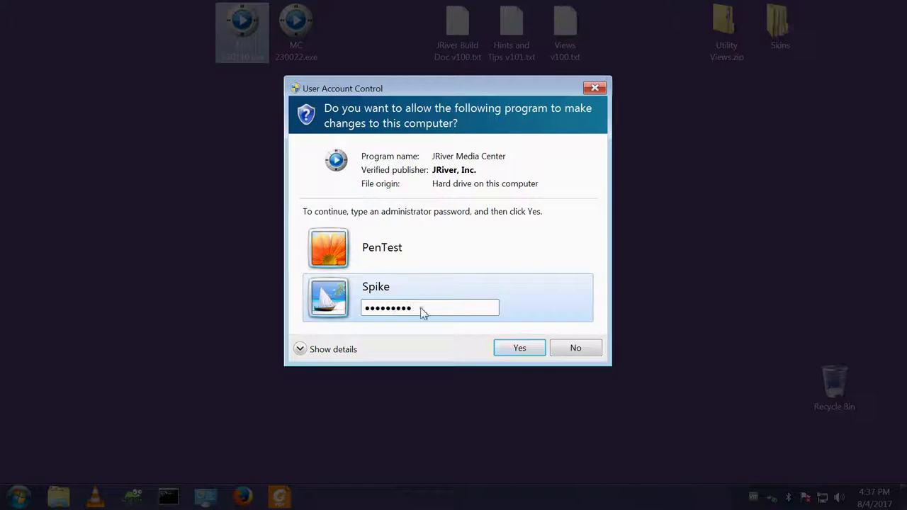
pyautogui.click(532, 350)
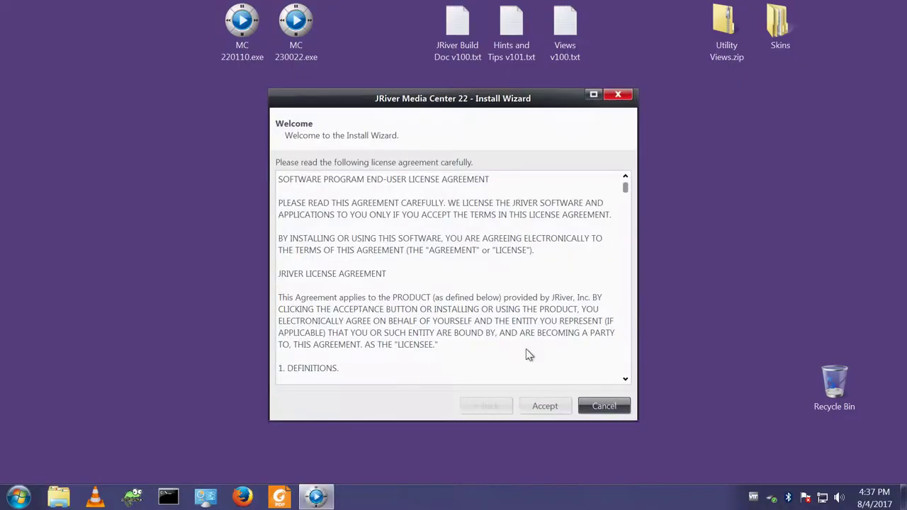
# - Accept the license agreement and install with the Express setup type and the default file associations
pyautogui.click(544, 406)
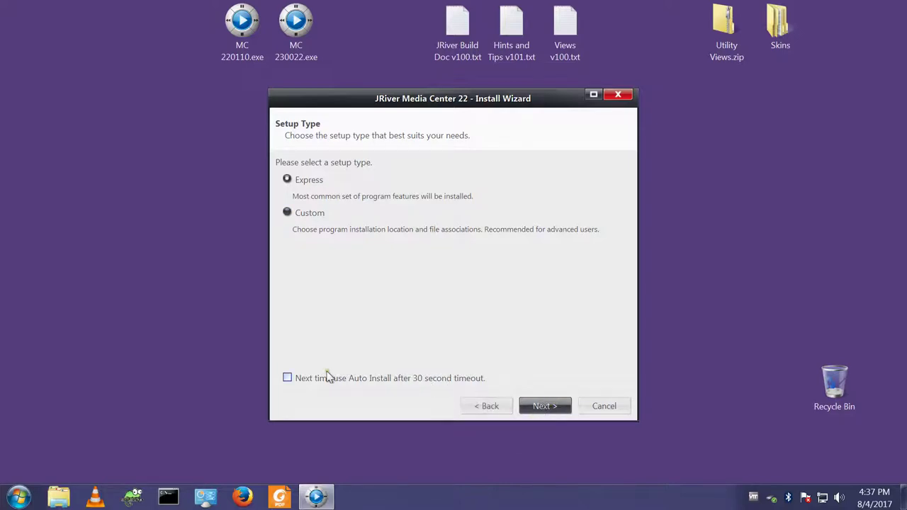
pyautogui.click(542, 407)
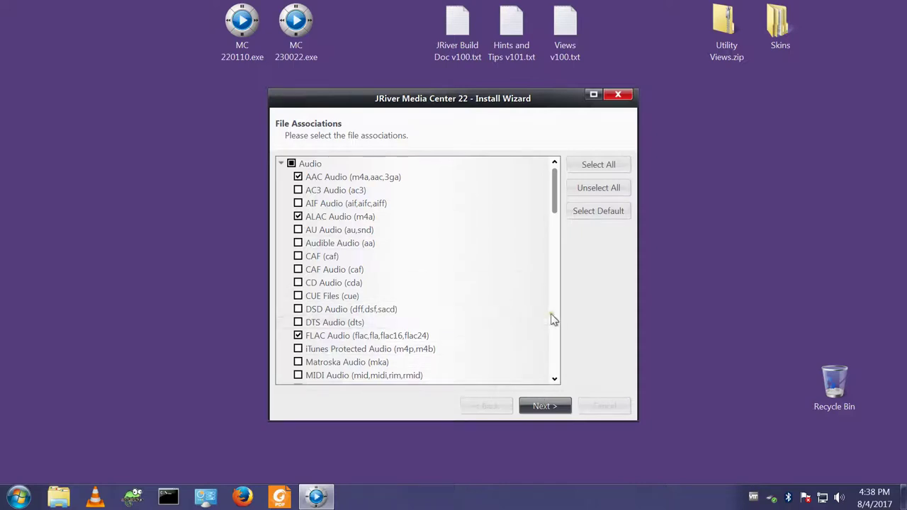
pyautogui.click(552, 407)
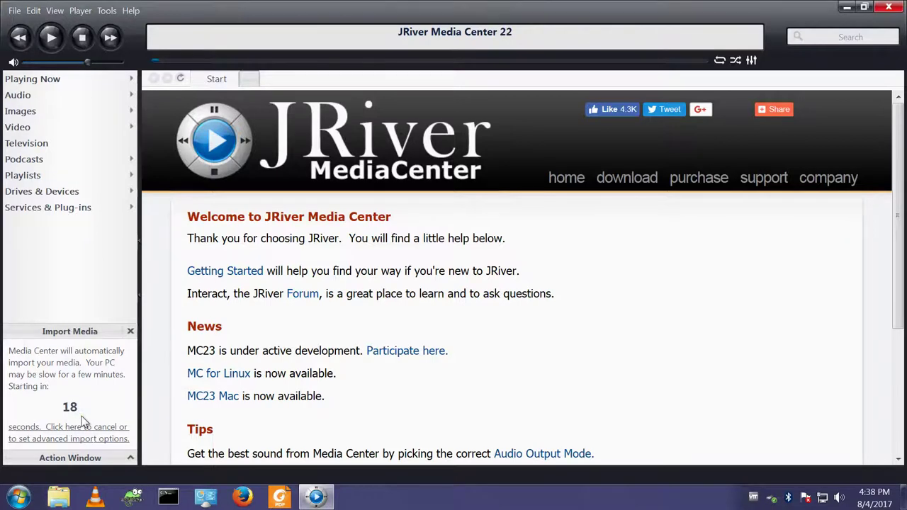
# - Cancel the automatic media import by choosing the No import option and finishing the import wizard
pyautogui.click(83, 431)
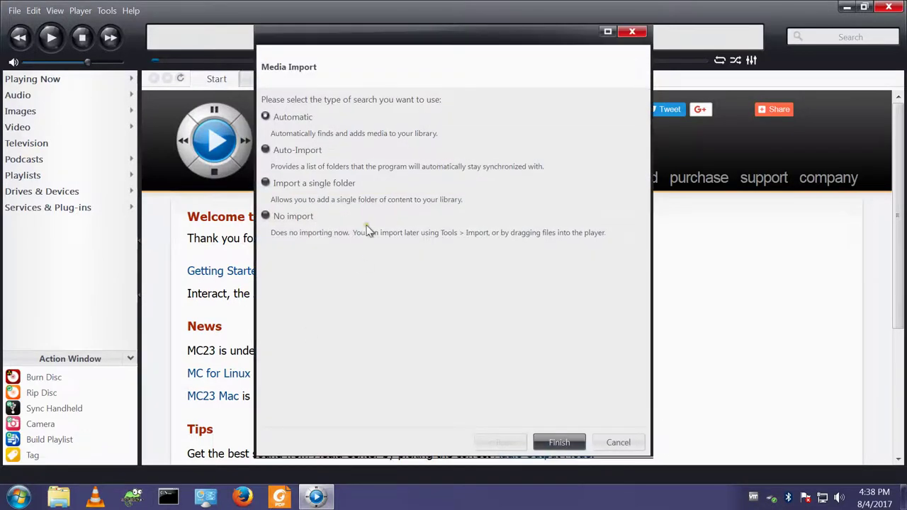
pyautogui.click(266, 217)
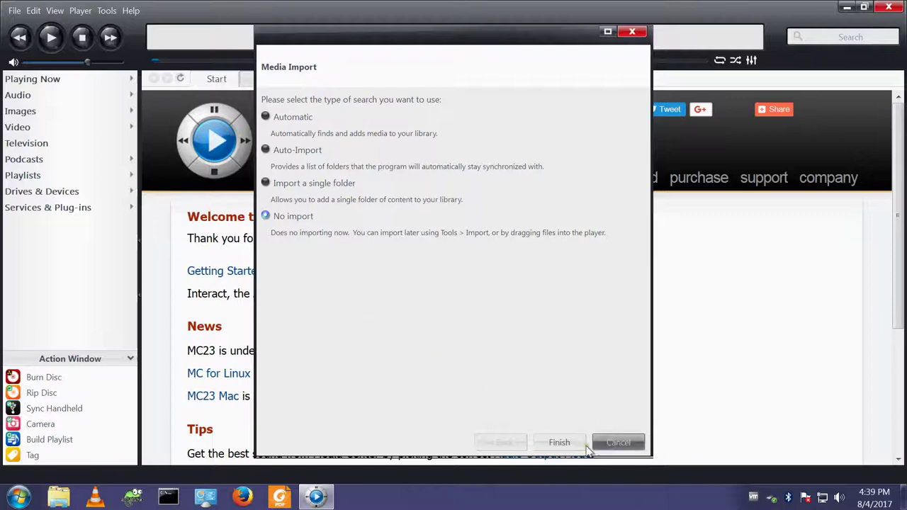
pyautogui.click(560, 443)
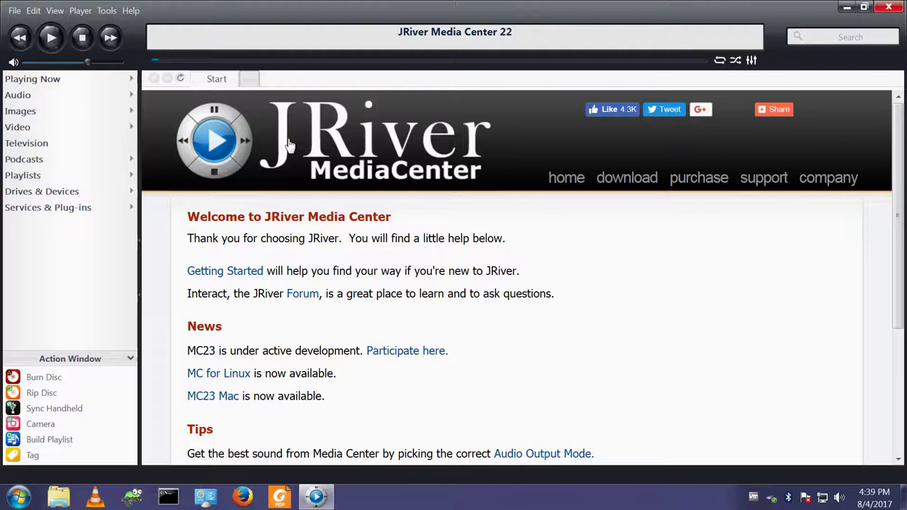
# - Show the Audio section of the library and start a media import with the Configure Auto-Import option
pyautogui.click(18, 95)
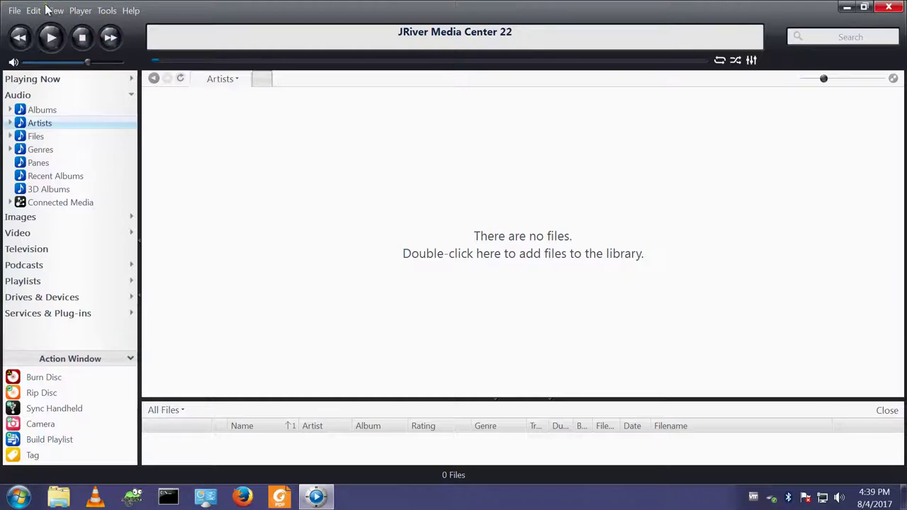
pyautogui.click(107, 11)
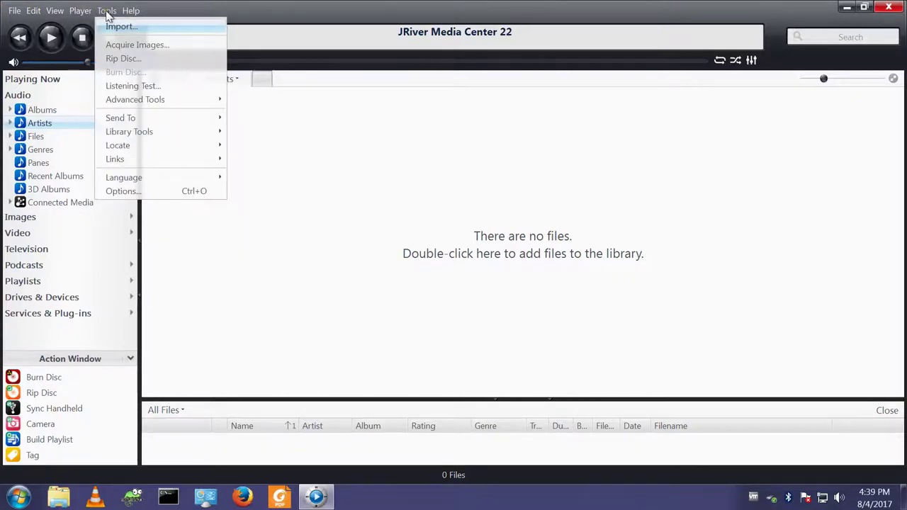
pyautogui.click(114, 26)
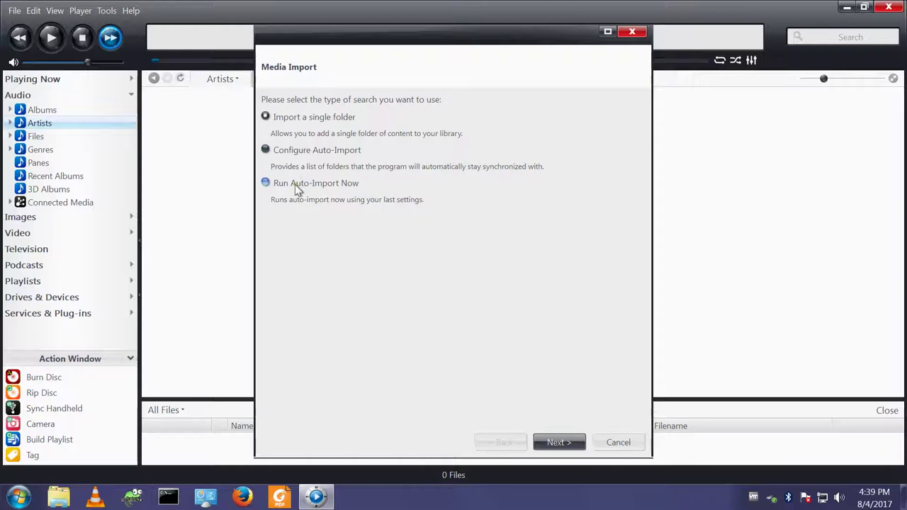
pyautogui.click(300, 156)
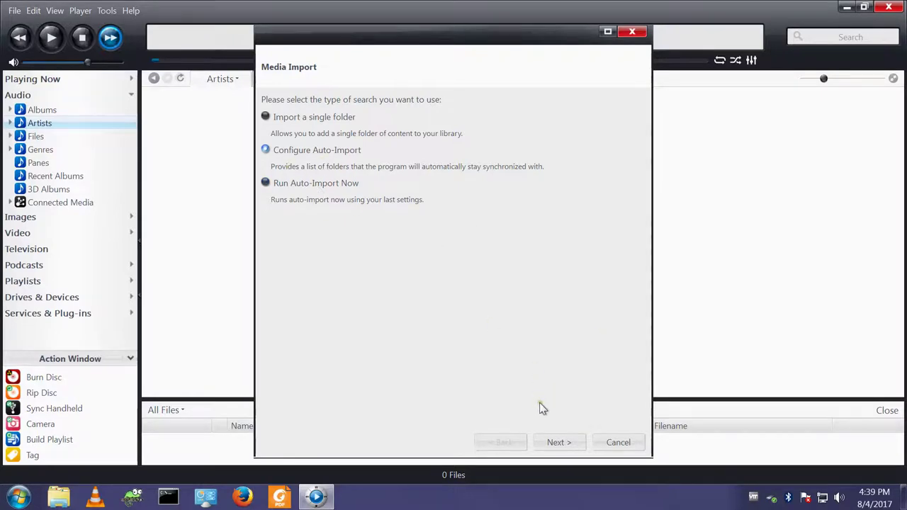
pyautogui.click(572, 443)
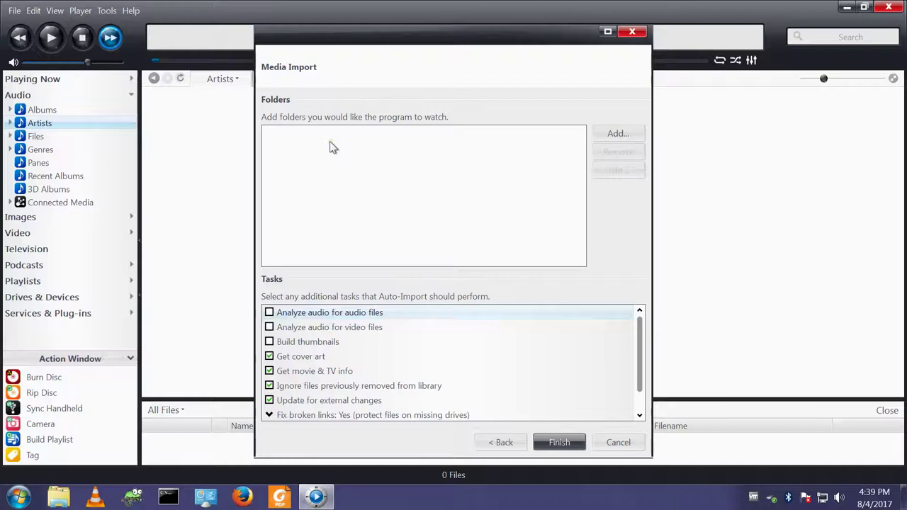
# - Add a new watched folder and set its path to C:\Media\Music\
pyautogui.click(618, 134)
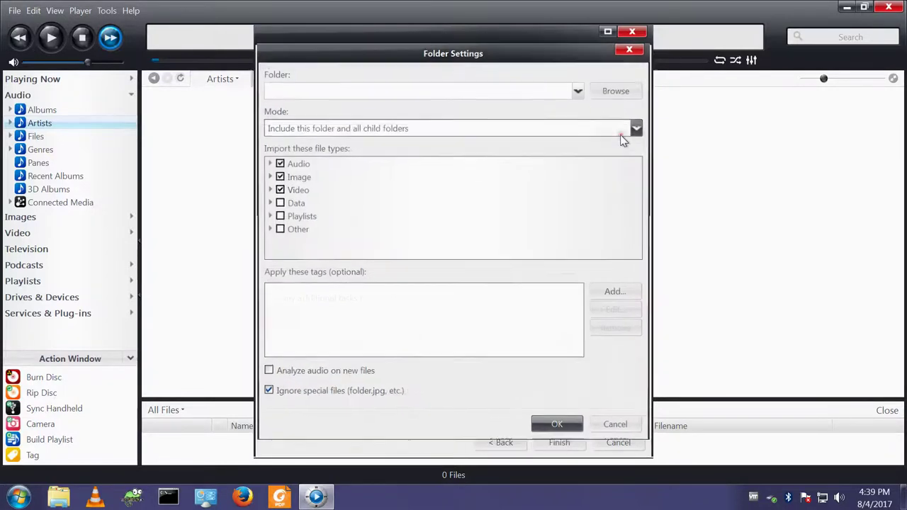
pyautogui.click(612, 92)
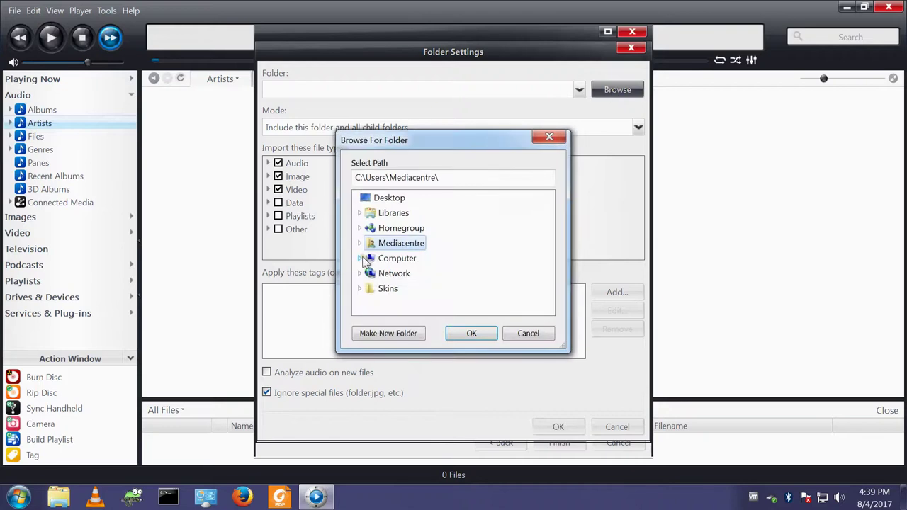
pyautogui.click(361, 259)
pyautogui.doubleClick(402, 273)
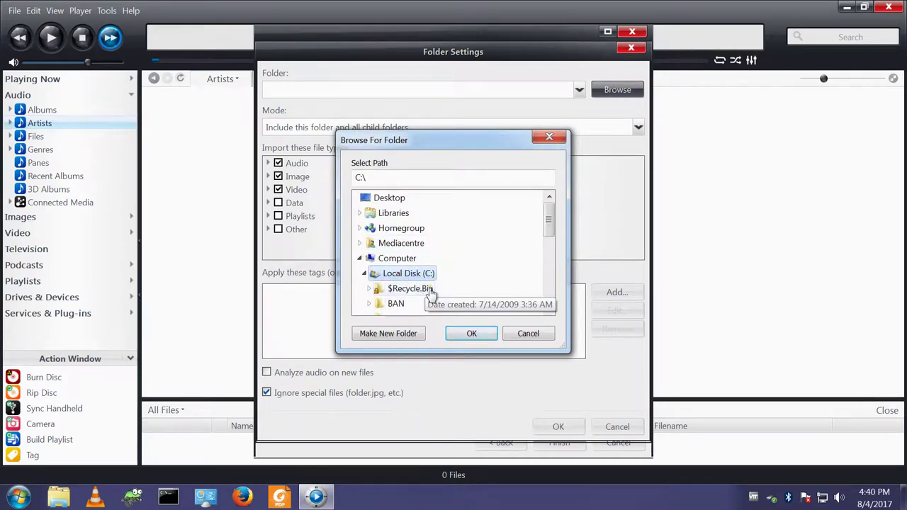
pyautogui.click(550, 310)
pyautogui.click(550, 309)
pyautogui.click(550, 310)
pyautogui.click(550, 310)
pyautogui.click(550, 309)
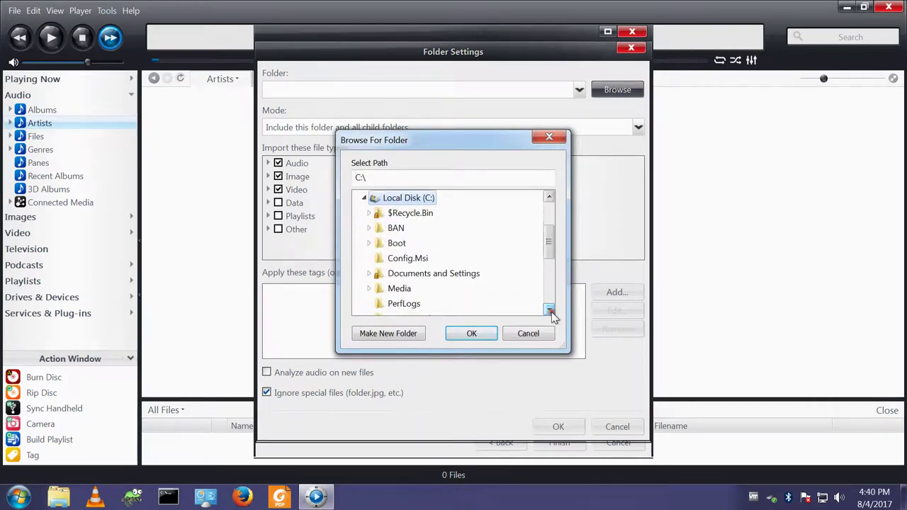
pyautogui.click(550, 309)
pyautogui.click(550, 310)
pyautogui.click(369, 258)
pyautogui.click(373, 273)
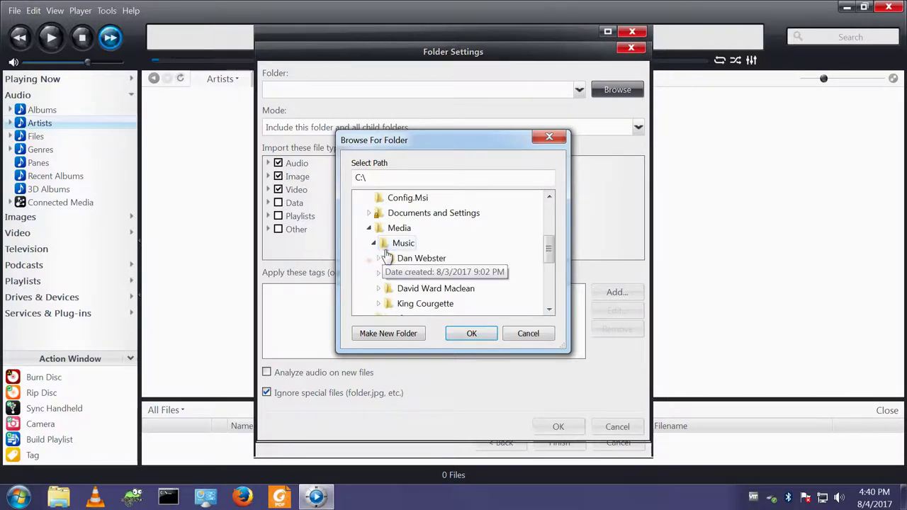
pyautogui.click(401, 244)
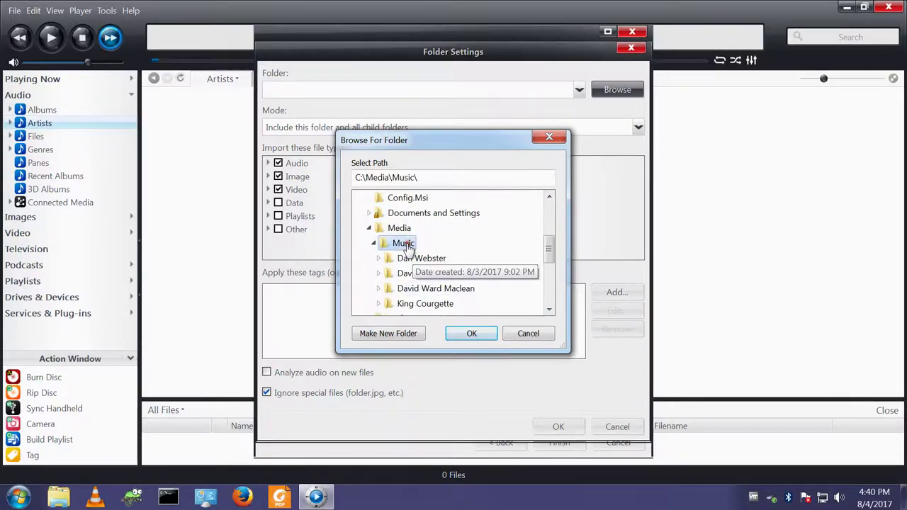
pyautogui.click(474, 333)
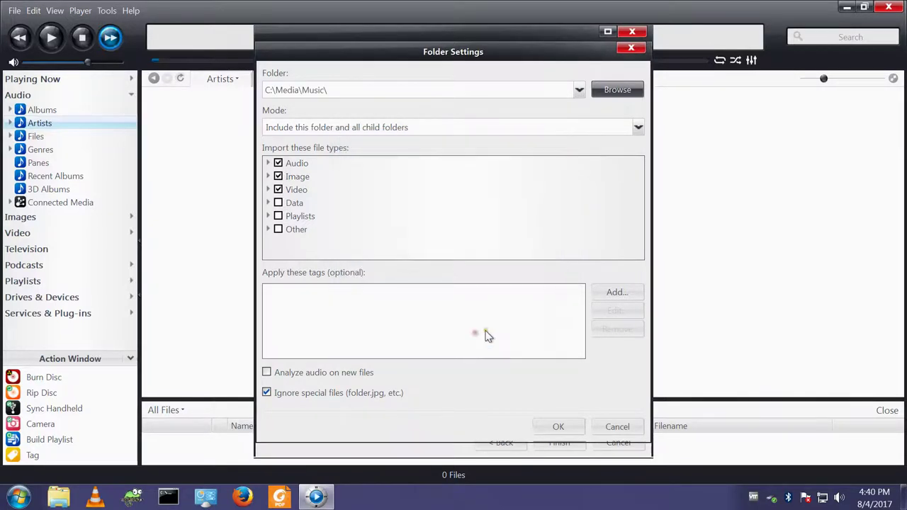
# - Limit the folder's import to audio files by excluding Image and Video, and enable audio analysis on new files
pyautogui.click(278, 176)
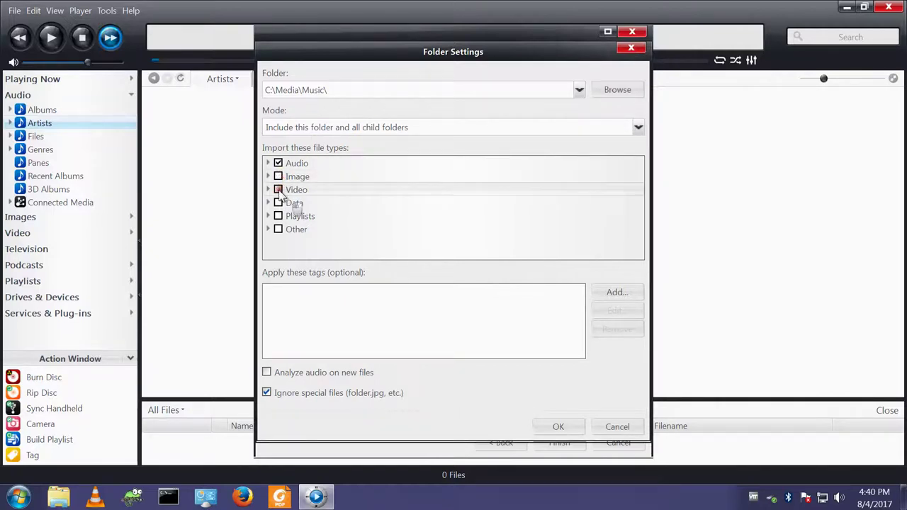
pyautogui.click(278, 190)
pyautogui.click(269, 163)
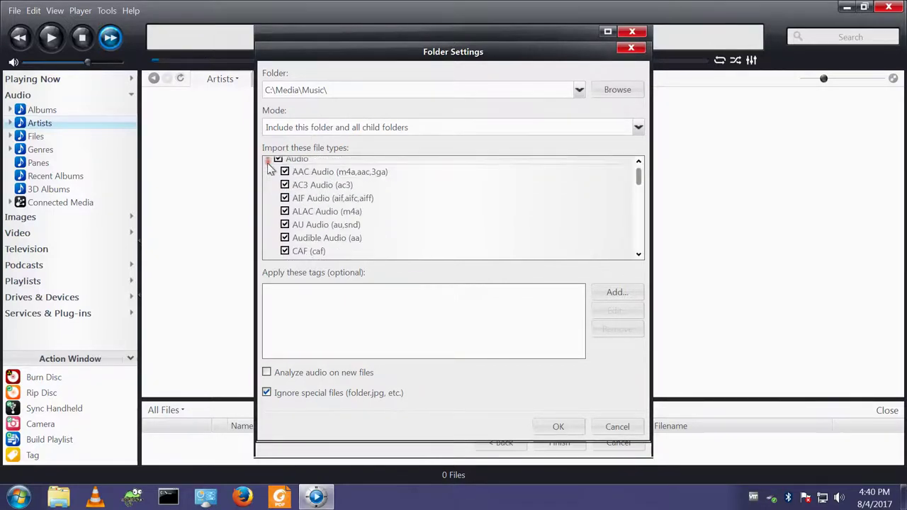
pyautogui.scroll(-1, 405, 194)
pyautogui.scroll(-4, 405, 195)
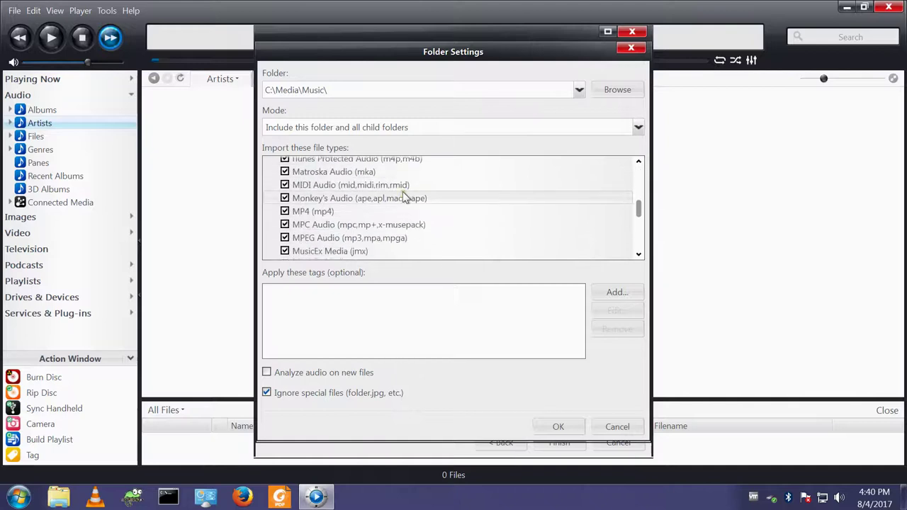
pyautogui.scroll(5, 405, 197)
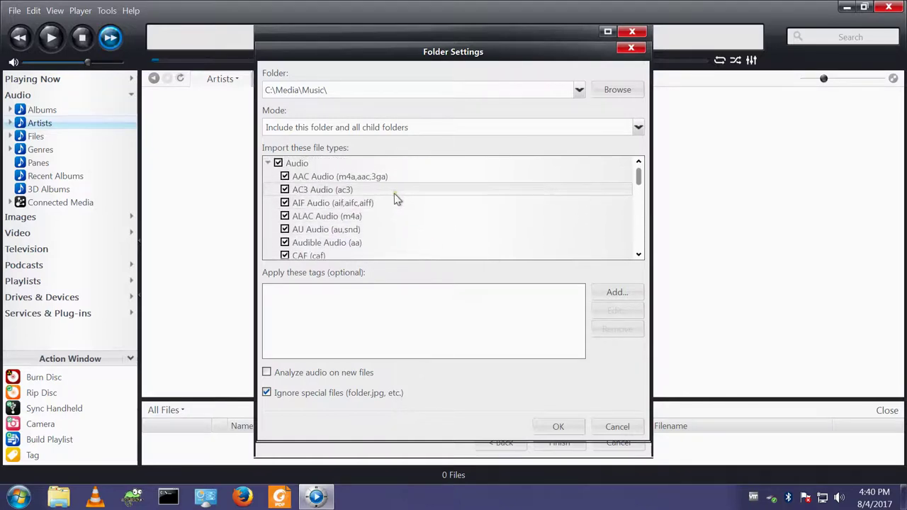
pyautogui.click(268, 163)
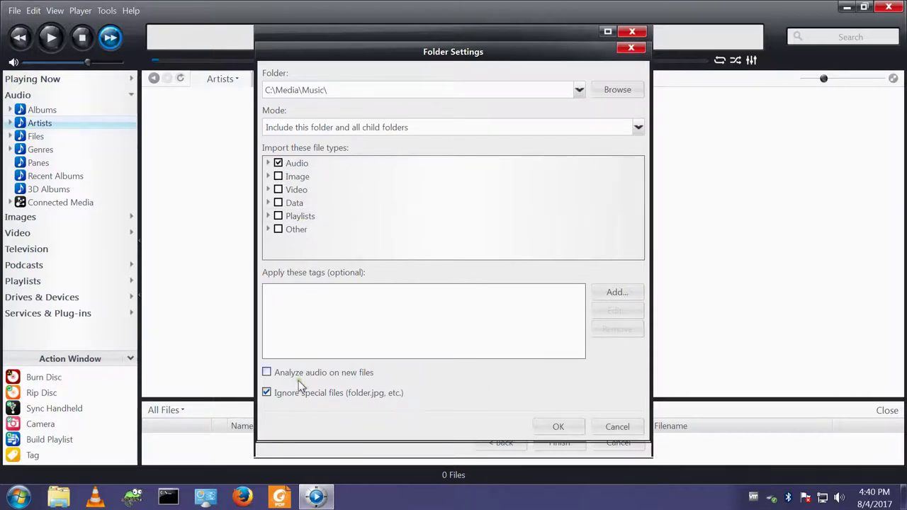
pyautogui.click(267, 373)
pyautogui.click(557, 429)
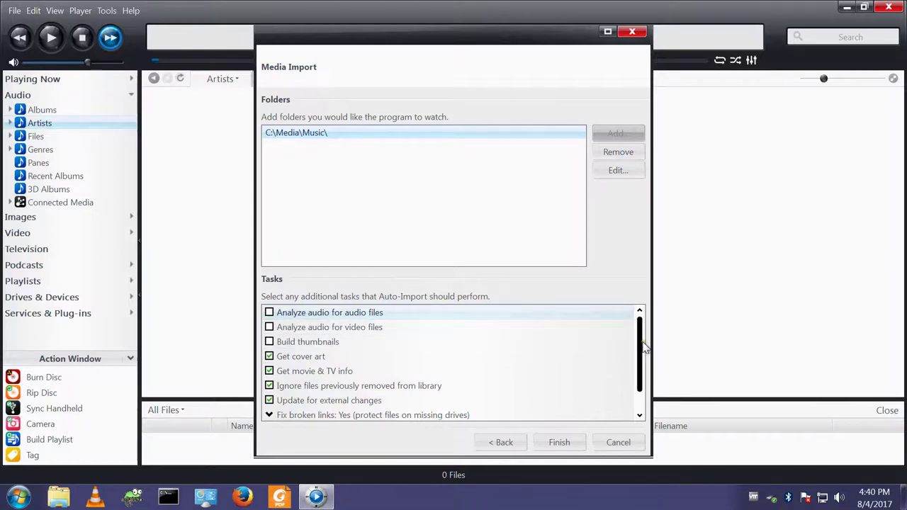
# - Enable the Auto-Import tasks Analyze audio for audio files and Build thumbnails, and disable Get cover art and Get movie & TV info
pyautogui.moveTo(644, 344)
pyautogui.mouseDown()
pyautogui.moveTo(644, 376)
pyautogui.moveTo(645, 346)
pyautogui.mouseUp()
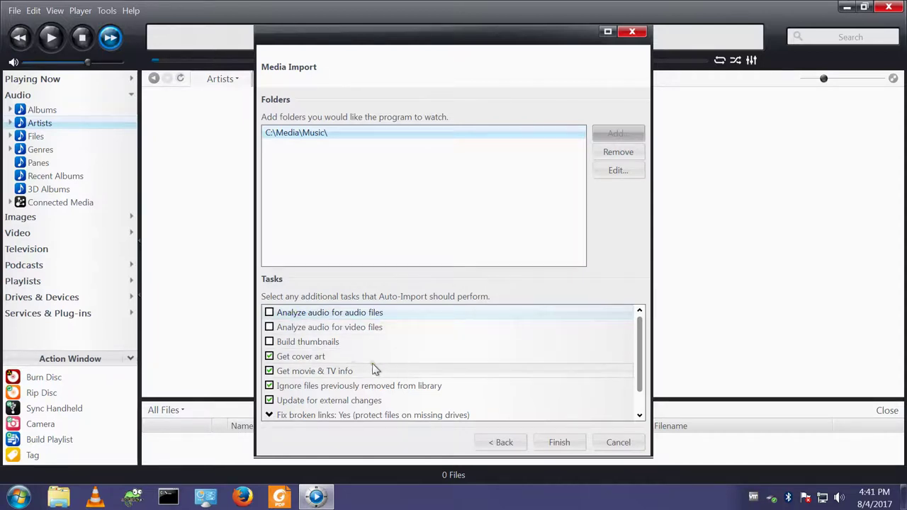
pyautogui.moveTo(640, 347); pyautogui.dragTo(640, 402)
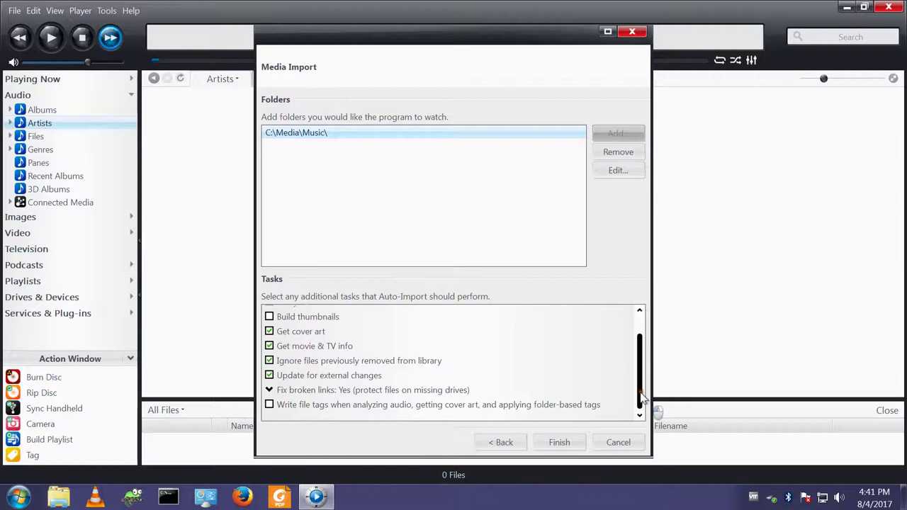
pyautogui.moveTo(641, 386); pyautogui.dragTo(634, 334)
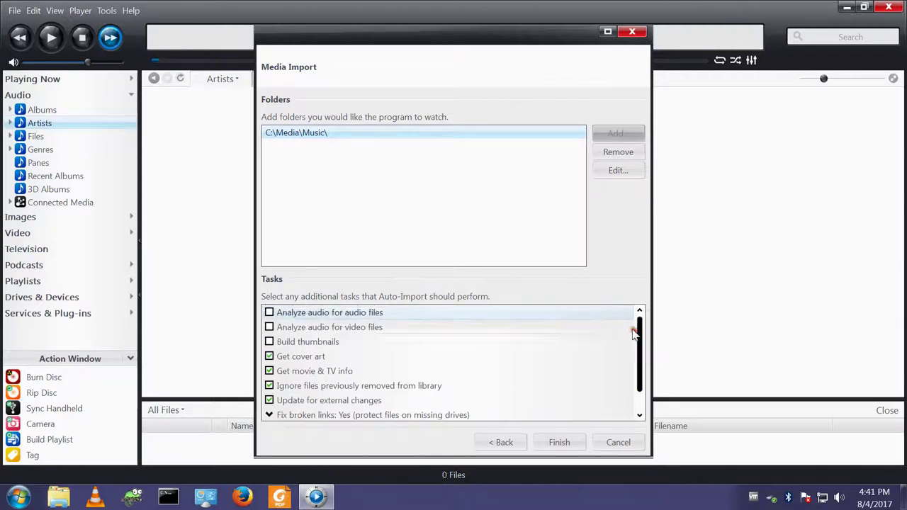
pyautogui.click(270, 342)
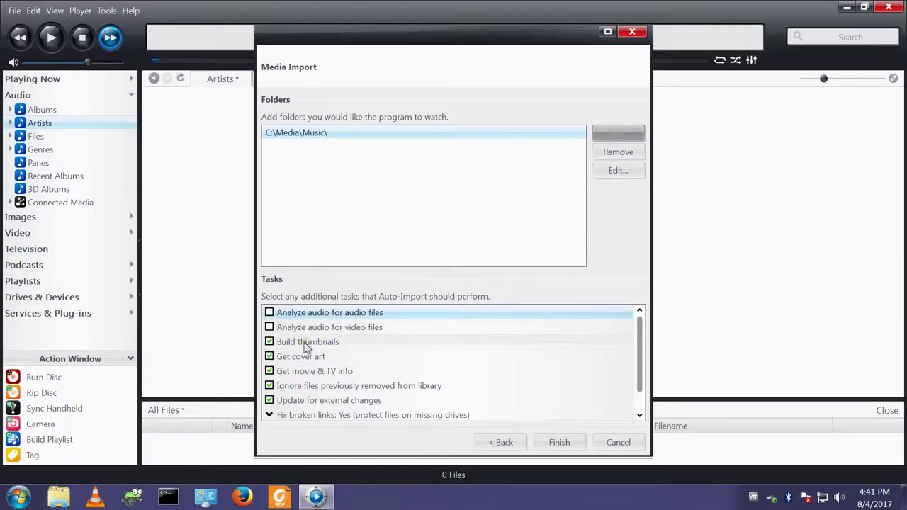
pyautogui.click(270, 357)
pyautogui.click(270, 371)
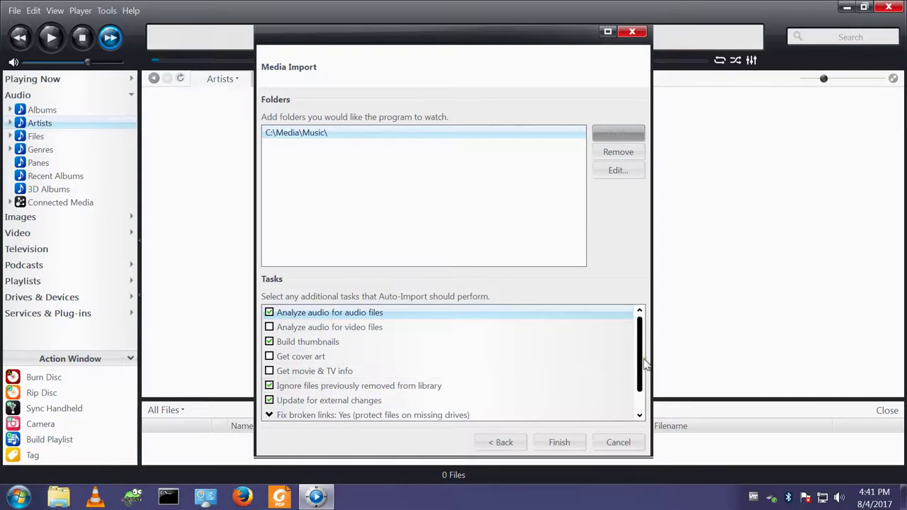
# - Finish the Auto-Import setup so the music gets imported, and enlarge the file list beneath the artist thumbnails
pyautogui.moveTo(644, 364); pyautogui.dragTo(639, 411)
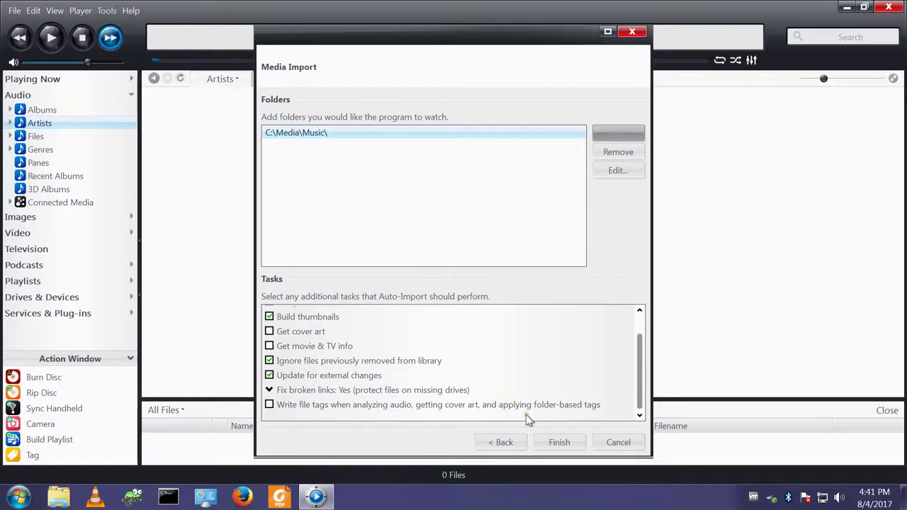
pyautogui.click(560, 443)
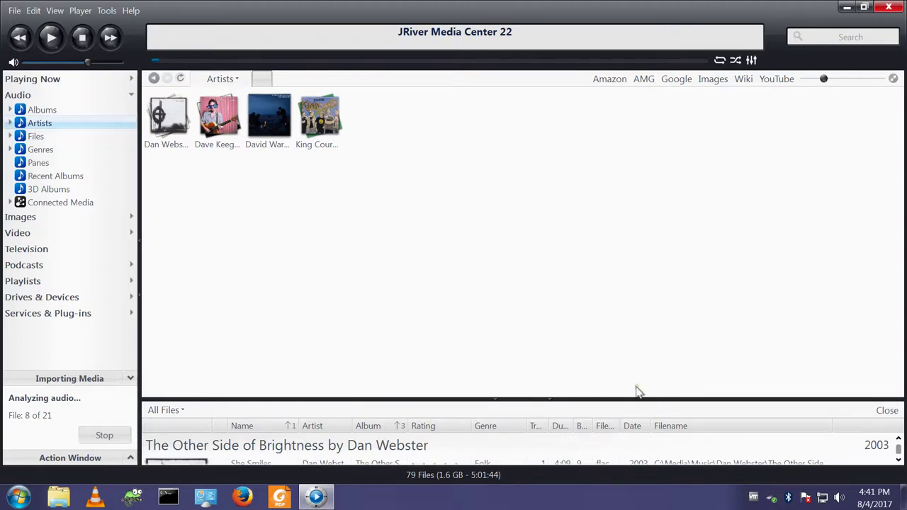
pyautogui.moveTo(421, 400); pyautogui.dragTo(431, 178)
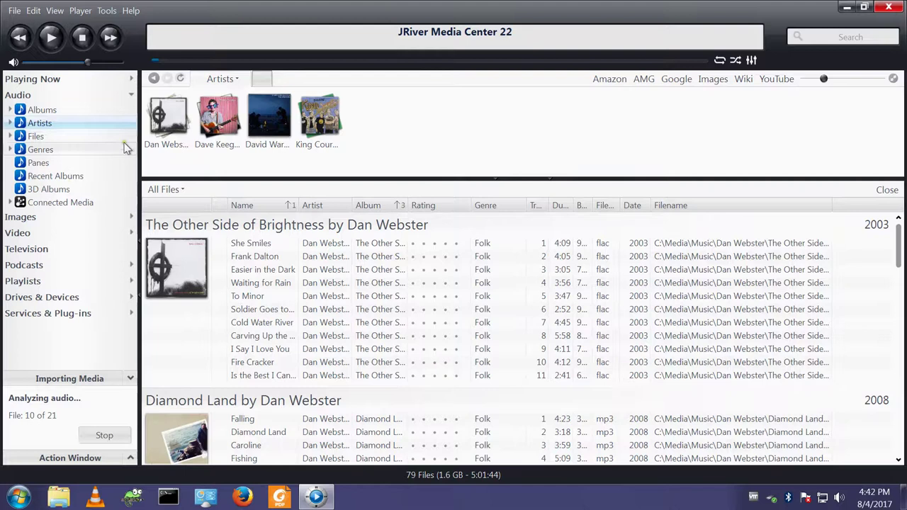
# - Browse the imported music by Albums, Artists, Files, Genres and Panes, enlarging the Genre, Artist and Album filter area in the Panes view
pyautogui.click(40, 112)
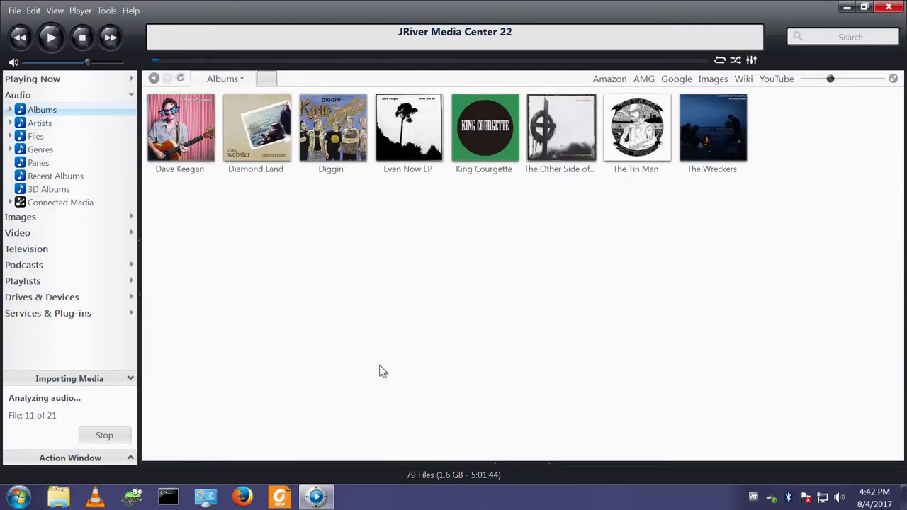
pyautogui.click(40, 125)
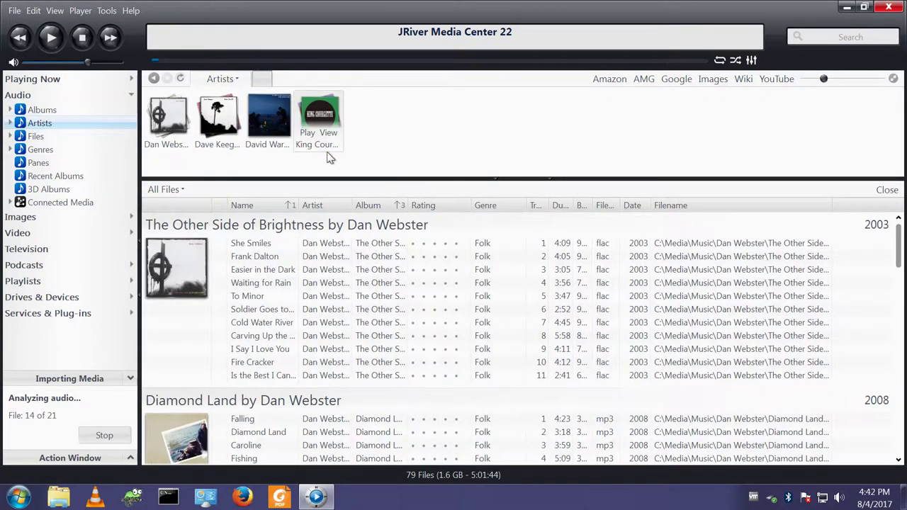
pyautogui.click(34, 137)
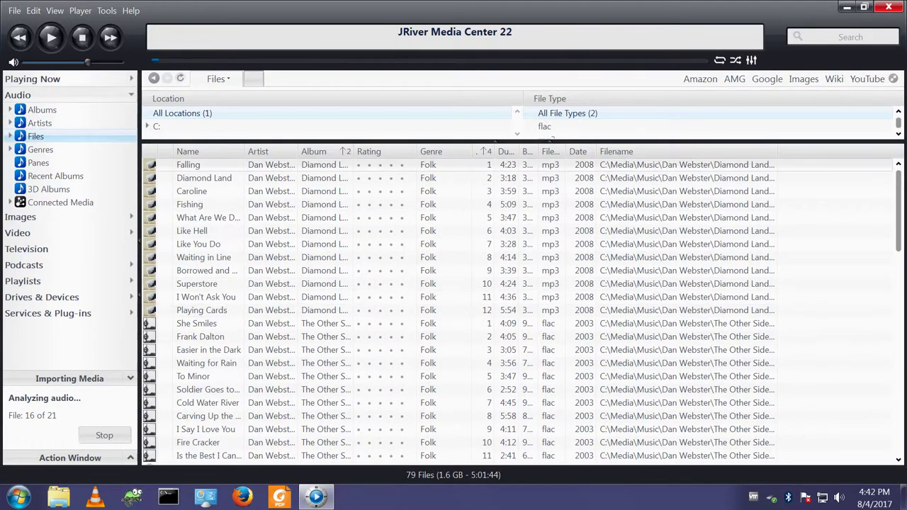
pyautogui.click(46, 152)
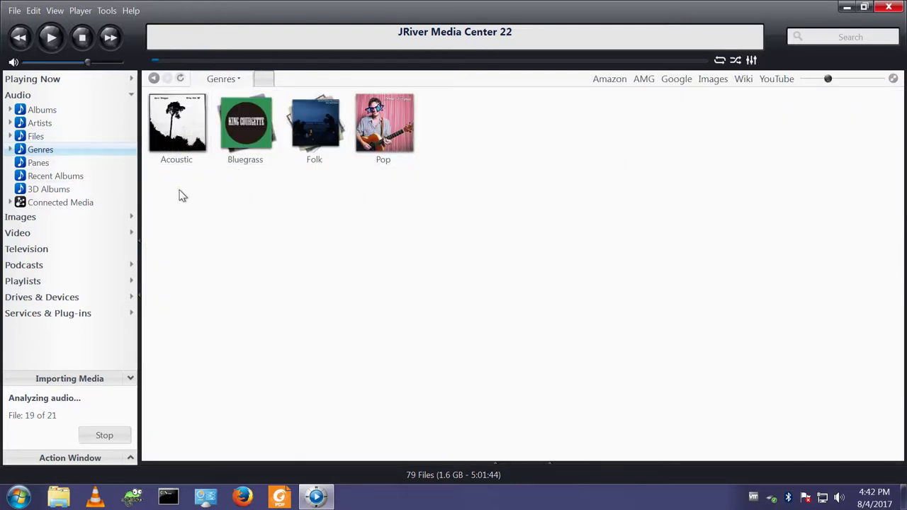
pyautogui.click(41, 164)
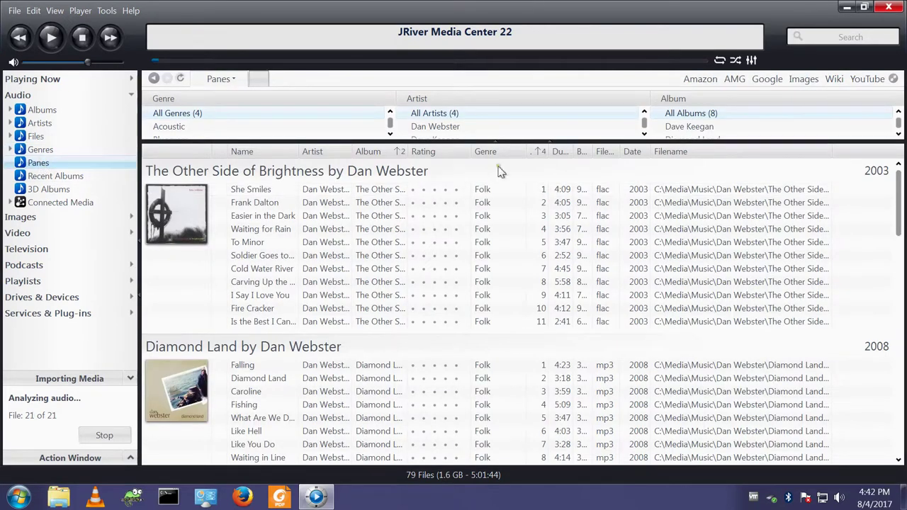
pyautogui.moveTo(452, 142); pyautogui.dragTo(462, 279)
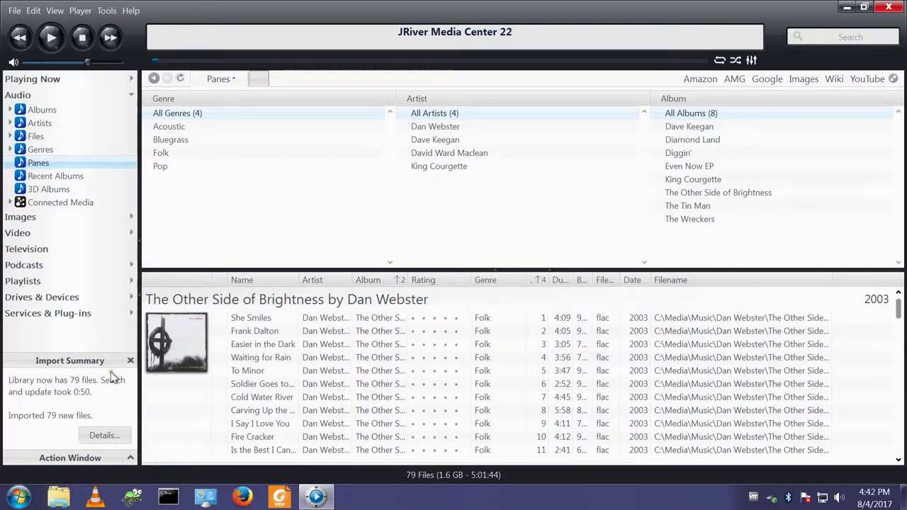
# - Review the detailed list of imported files from the import summary and close it
pyautogui.click(107, 436)
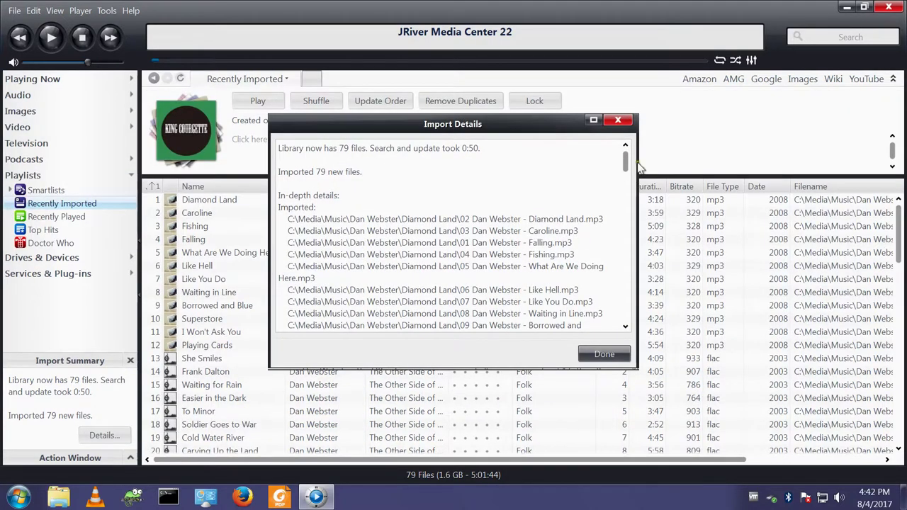
pyautogui.moveTo(625, 161); pyautogui.dragTo(601, 119)
pyautogui.click(604, 355)
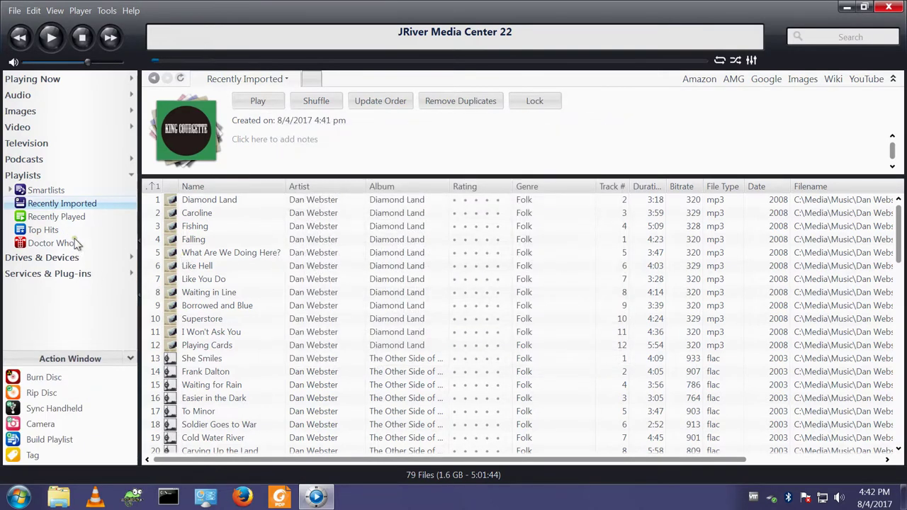
# - Play the track Hardwire from The Wreckers in the Audio library's Albums view and lower the volume to nearly minimum
pyautogui.click(21, 95)
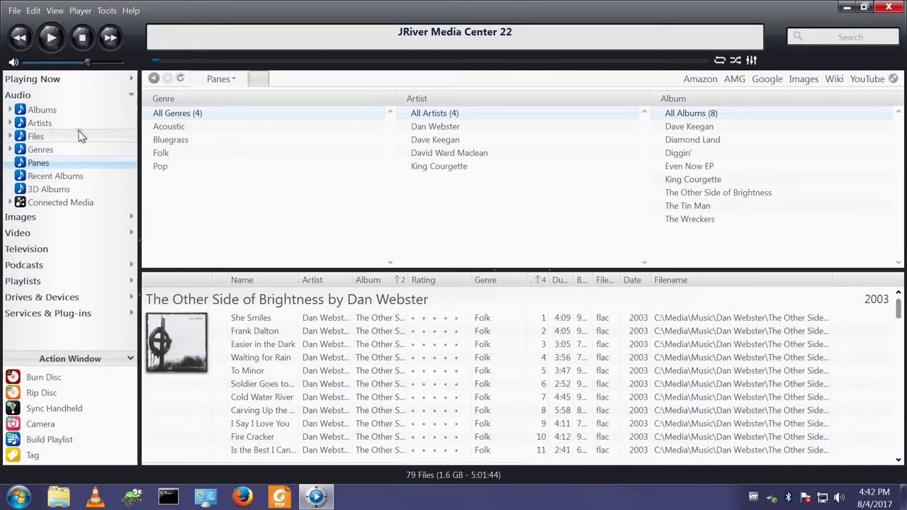
pyautogui.click(41, 111)
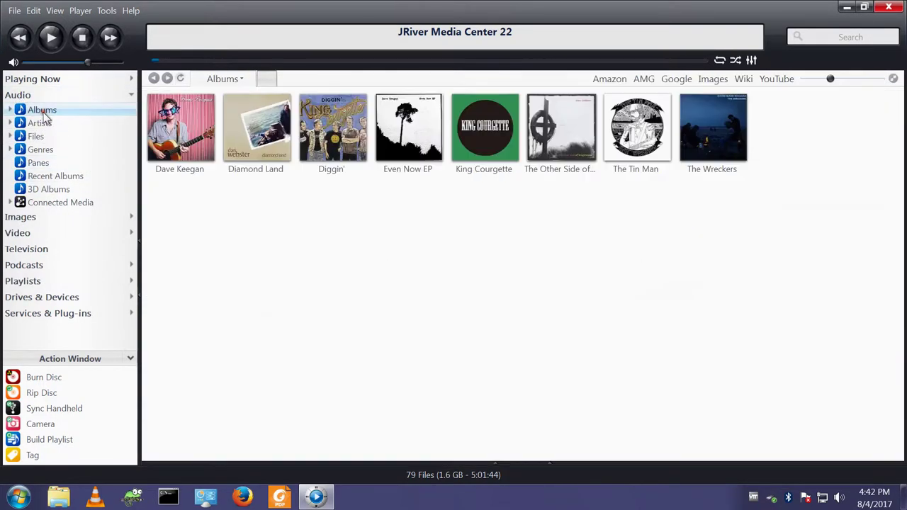
pyautogui.click(713, 134)
pyautogui.click(723, 156)
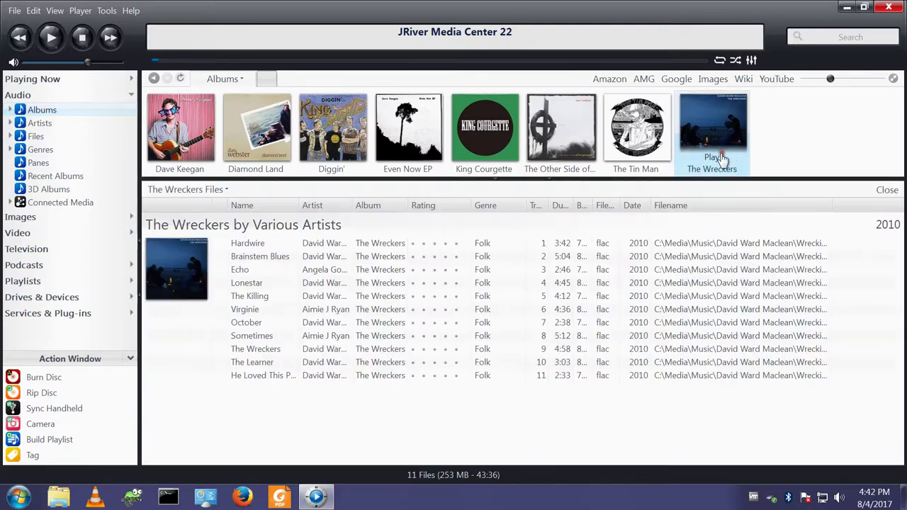
pyautogui.doubleClick(280, 244)
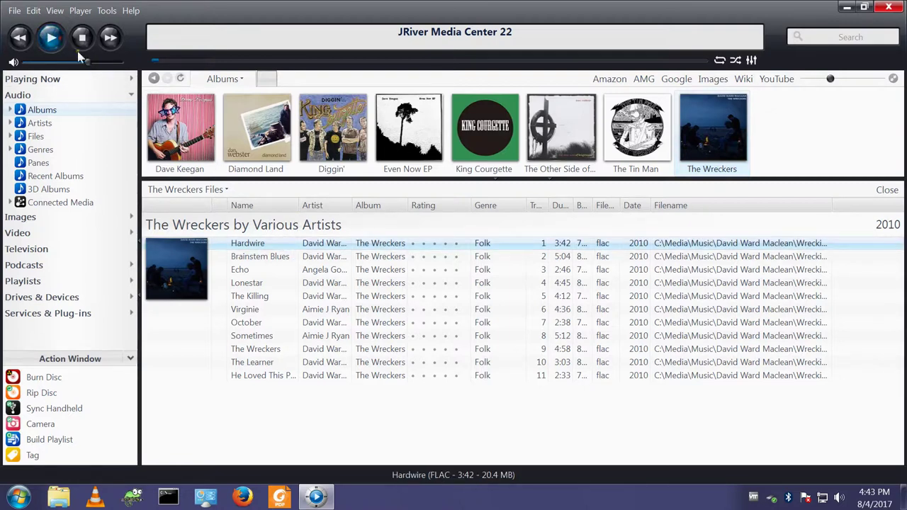
pyautogui.moveTo(88, 63); pyautogui.dragTo(30, 70)
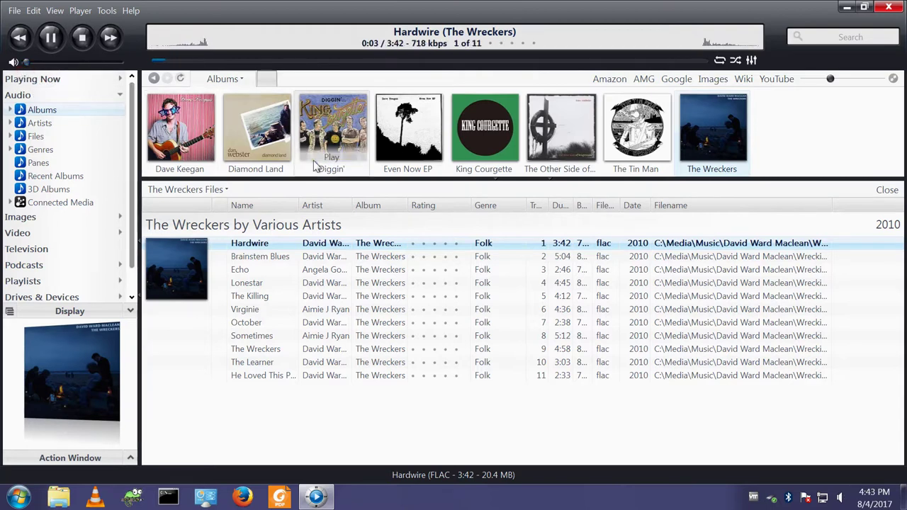